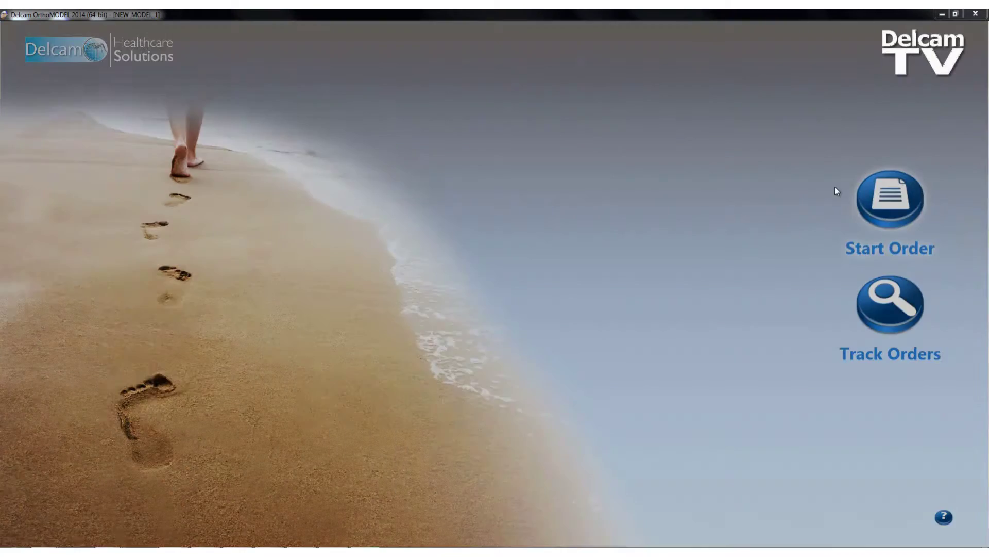
- Start a new design order for the chosen patient and load both left and right foot scans
{"action": "left_click", "coordinate": [582, 310]}
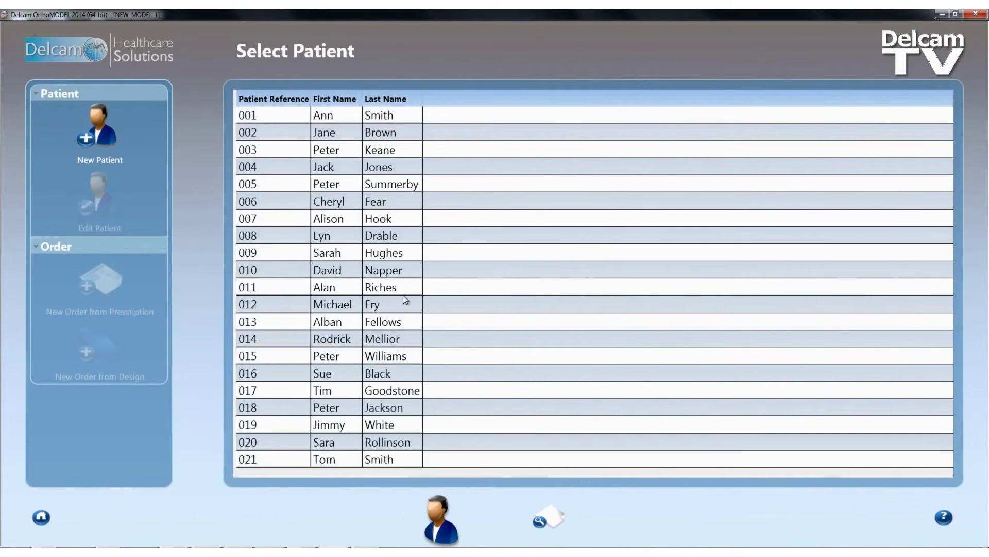
{"action": "left_click", "coordinate": [397, 272]}
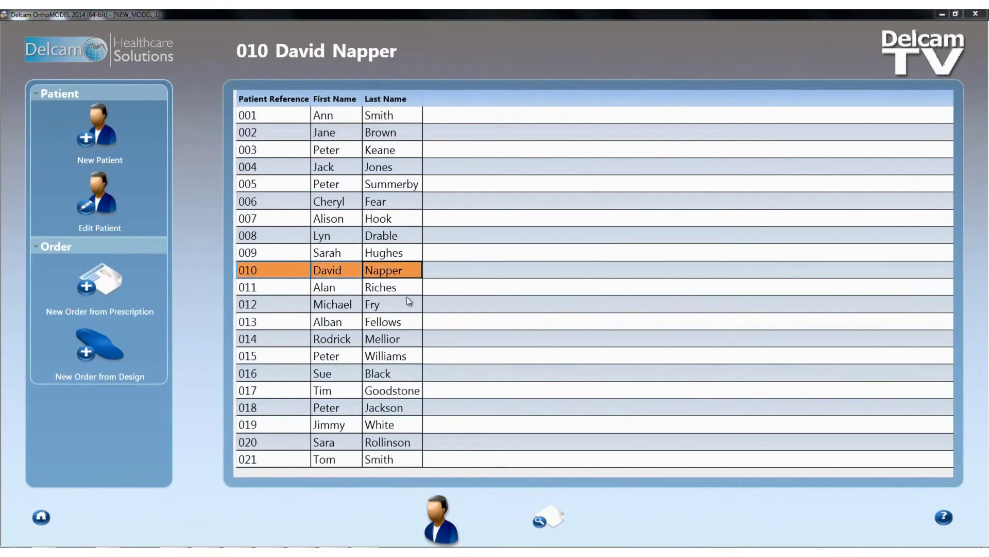
{"action": "left_click", "coordinate": [100, 346]}
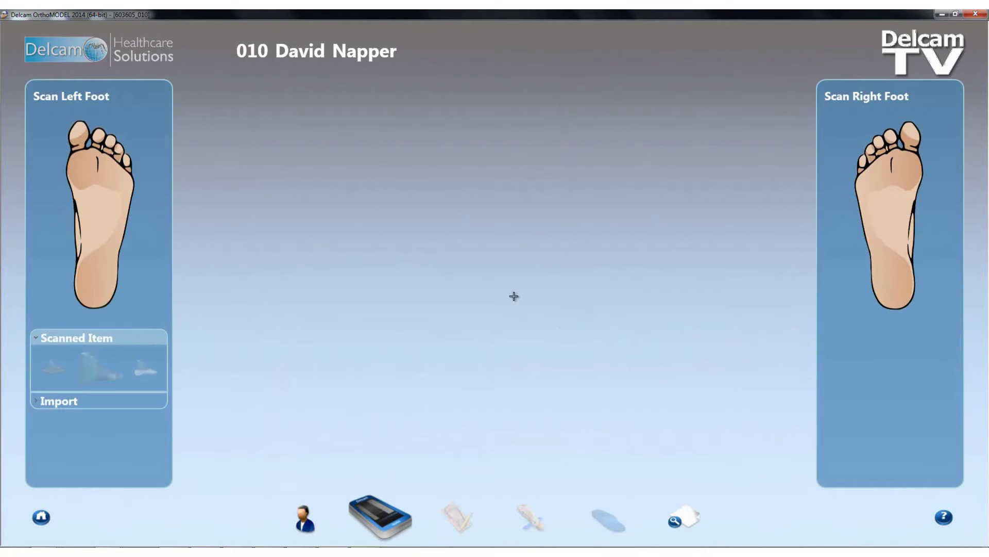
{"action": "left_click", "coordinate": [110, 228]}
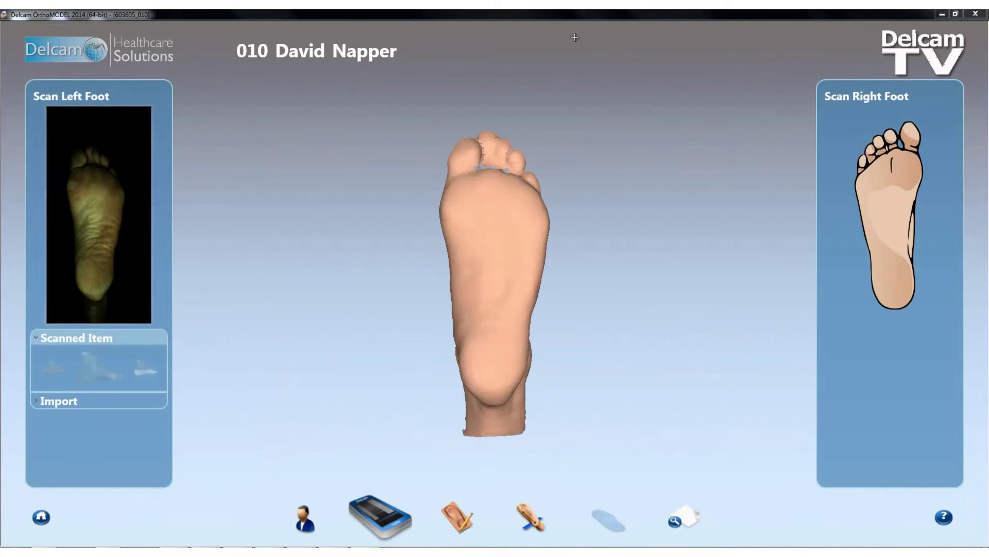
{"action": "left_click", "coordinate": [869, 216]}
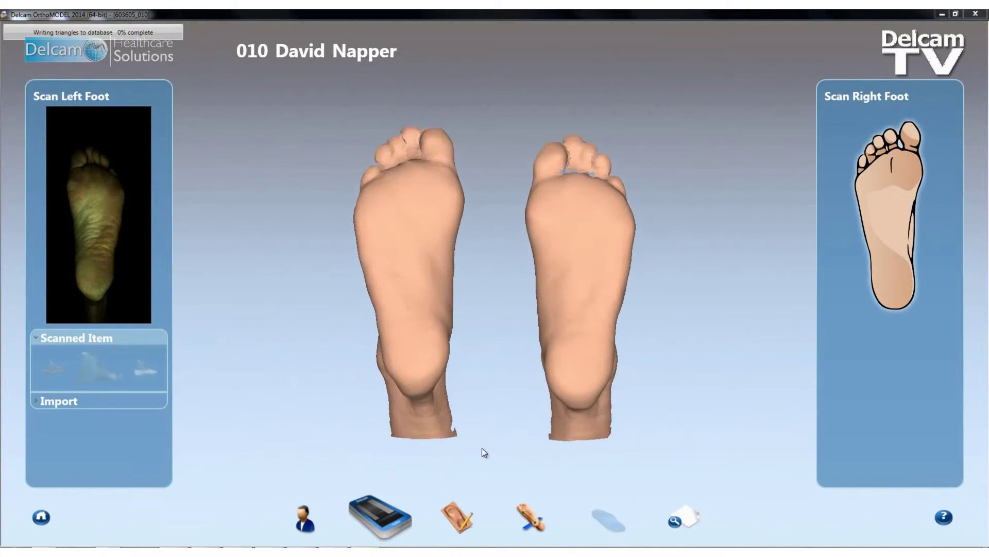
{"action": "left_click", "coordinate": [531, 518]}
- Place keypoints C, 1, 5 and A on the right foot scan
{"action": "left_click", "coordinate": [503, 376]}
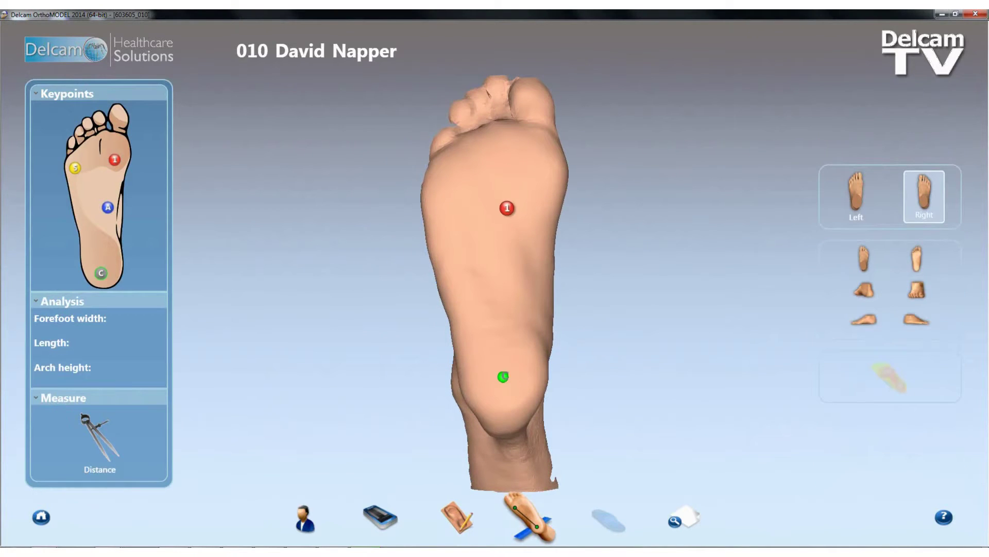
{"action": "left_click", "coordinate": [549, 181]}
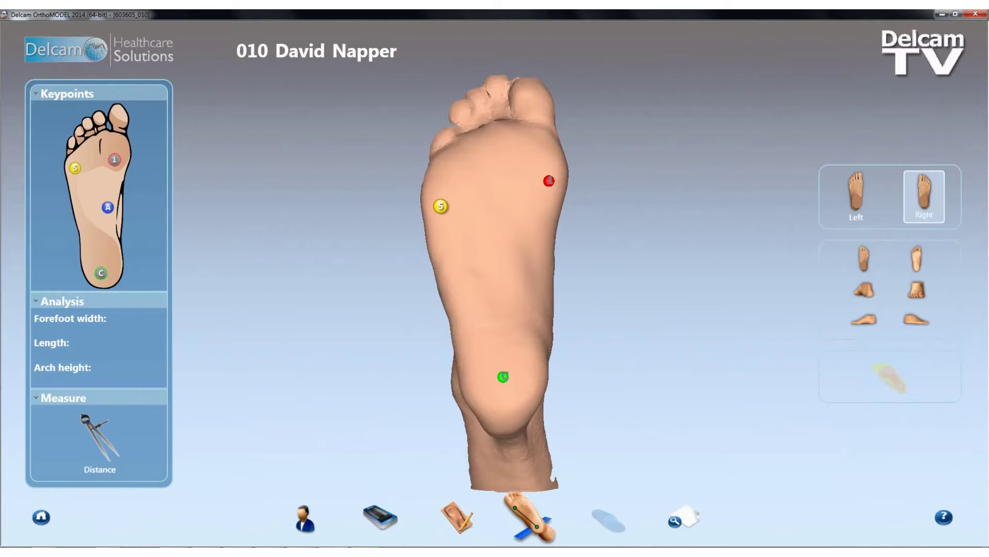
{"action": "left_click", "coordinate": [441, 206]}
{"action": "left_click", "coordinate": [533, 362]}
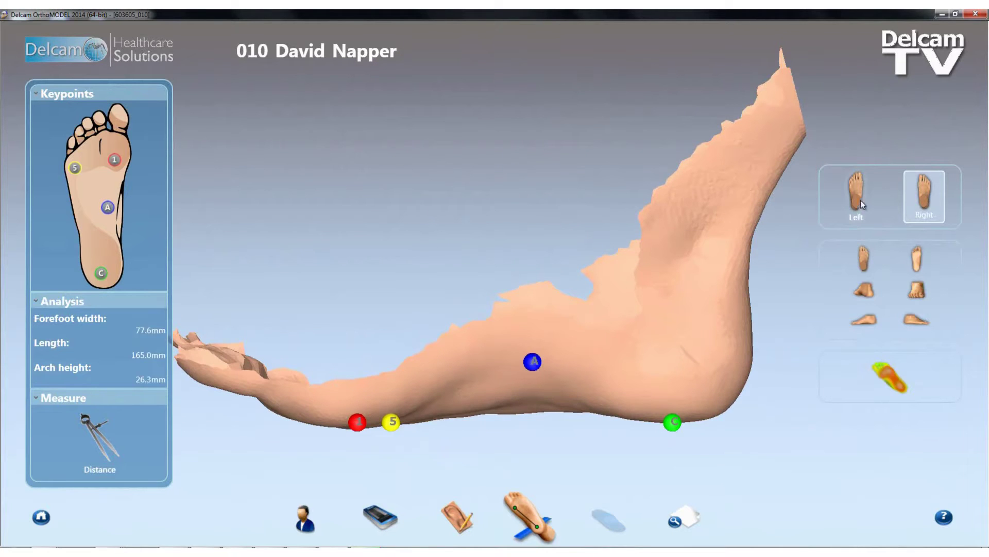
- Mark keypoints 1, 5 and A on the left foot and advance to orthotic design
{"action": "left_click", "coordinate": [856, 196]}
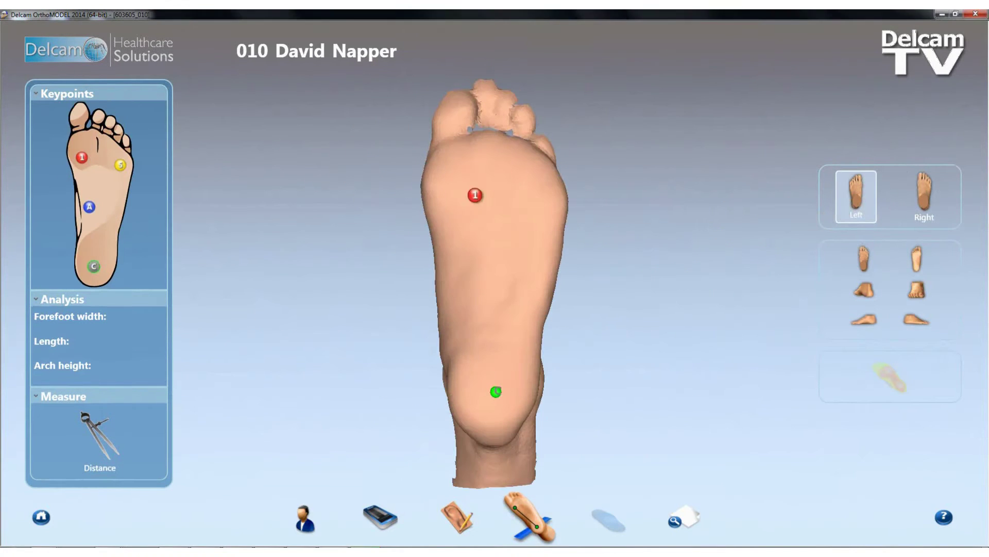
{"action": "left_click", "coordinate": [447, 200]}
{"action": "left_click", "coordinate": [548, 212]}
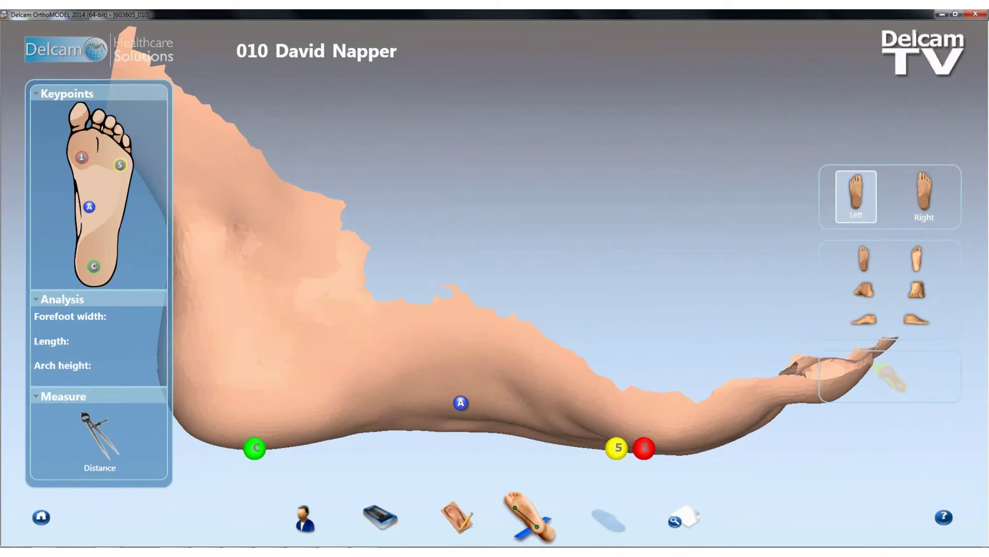
{"action": "left_click", "coordinate": [454, 367]}
{"action": "left_click", "coordinate": [604, 518]}
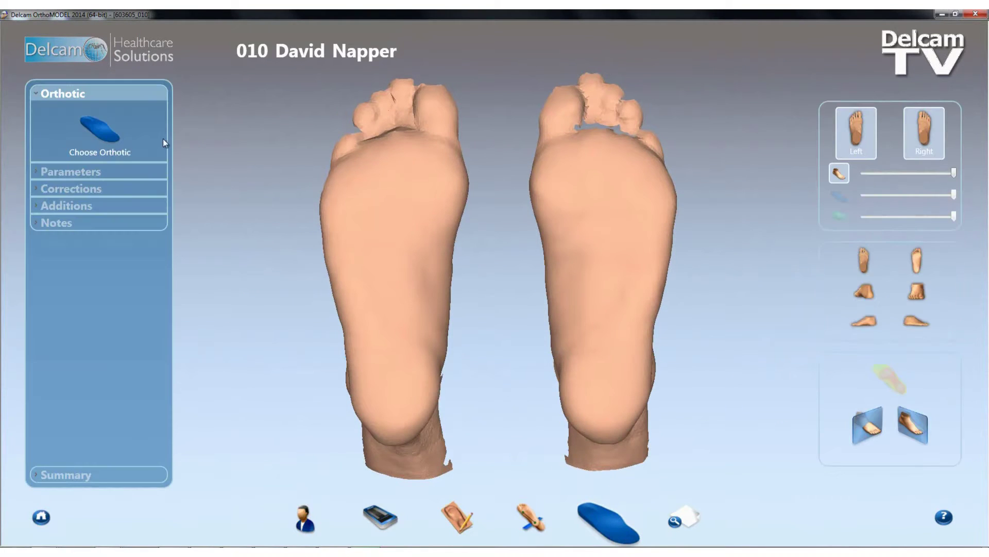
{"action": "left_click", "coordinate": [102, 126]}
- Fit the Achilles Tendinitis orthotic with UK Mens grading in size 9
{"action": "left_click", "coordinate": [282, 95]}
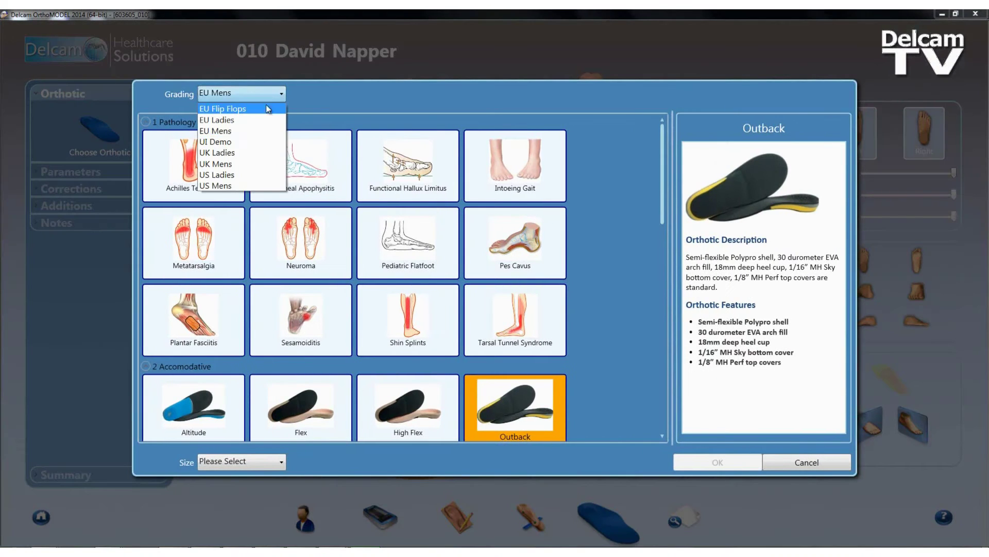
{"action": "left_click", "coordinate": [244, 163]}
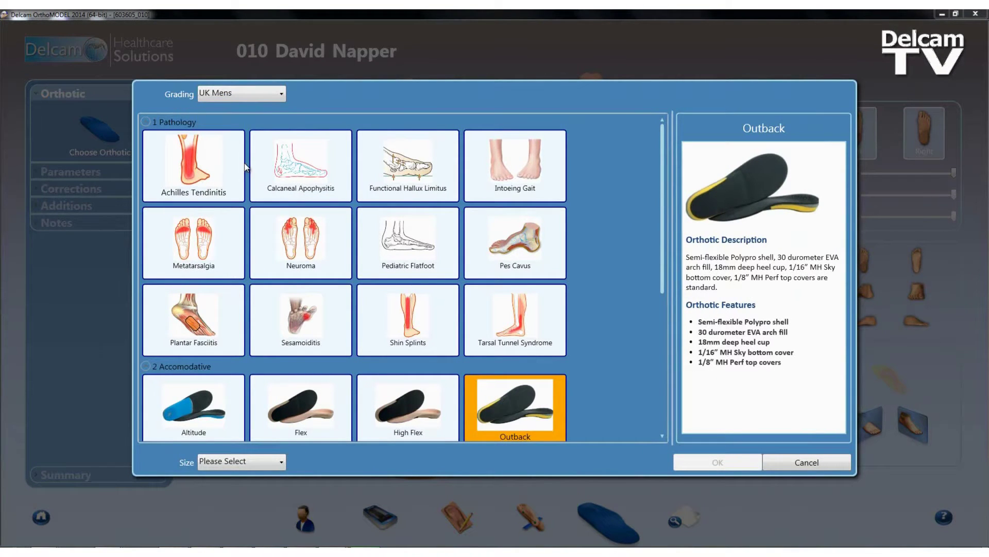
{"action": "left_click", "coordinate": [180, 171]}
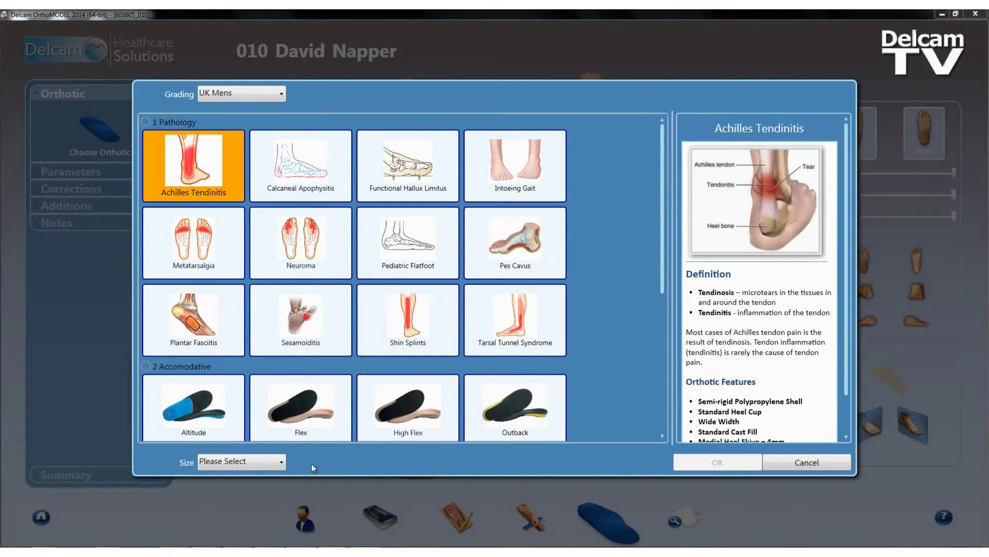
{"action": "left_click", "coordinate": [281, 461]}
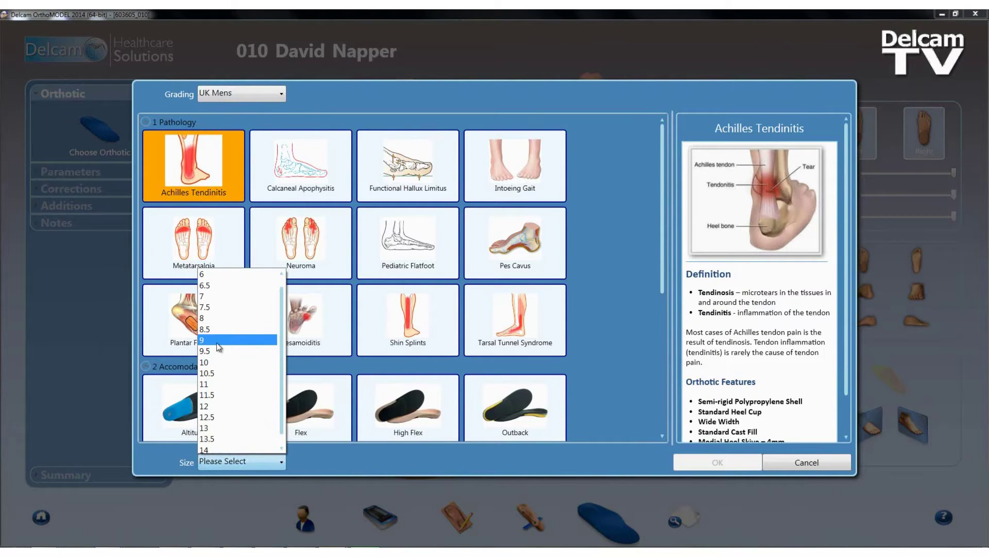
{"action": "left_click", "coordinate": [227, 339]}
{"action": "left_click", "coordinate": [716, 462]}
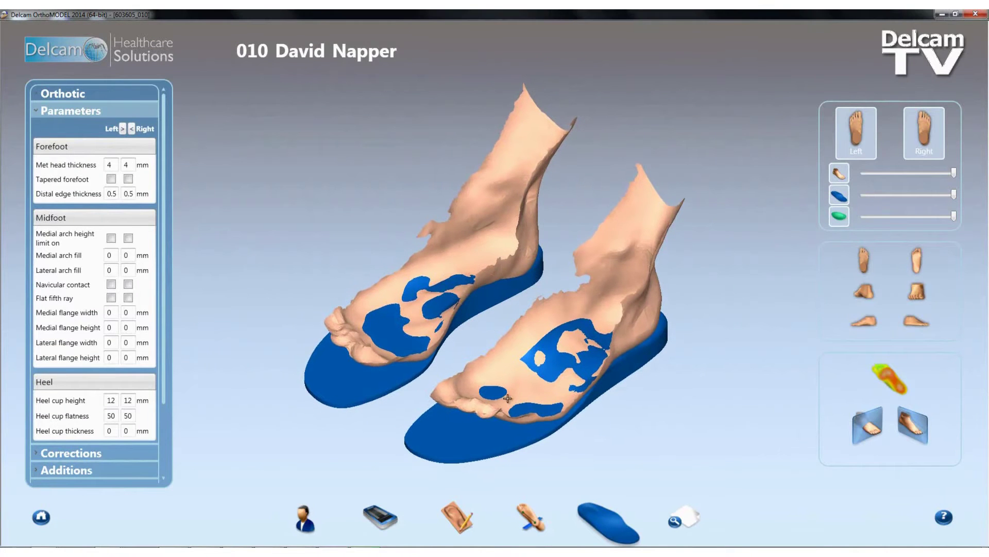
- Set the left insole's heel cup thickness to 2 mm
{"action": "scroll", "coordinate": [506, 374], "scroll_direction": "up", "scroll_amount": 3}
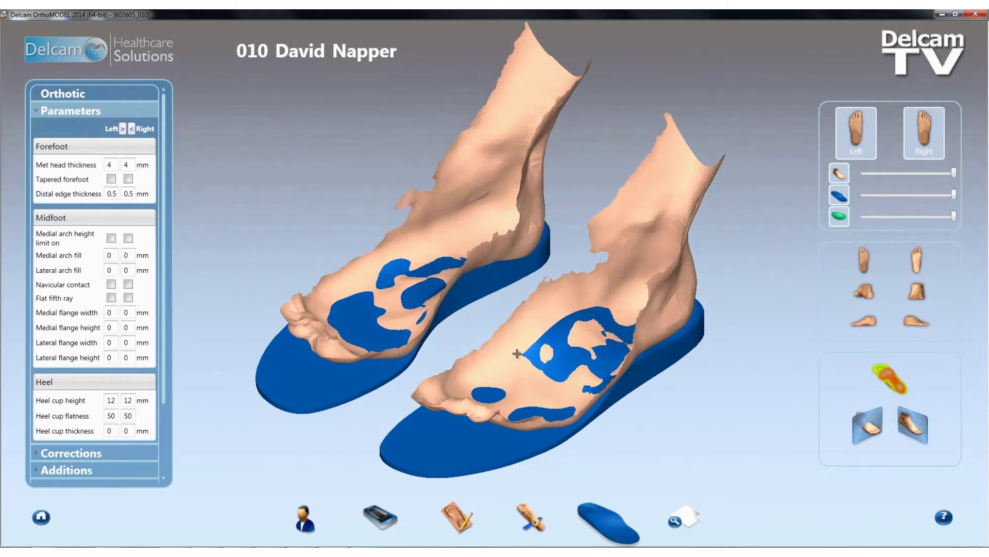
{"action": "scroll", "coordinate": [499, 346], "scroll_direction": "up", "scroll_amount": 3}
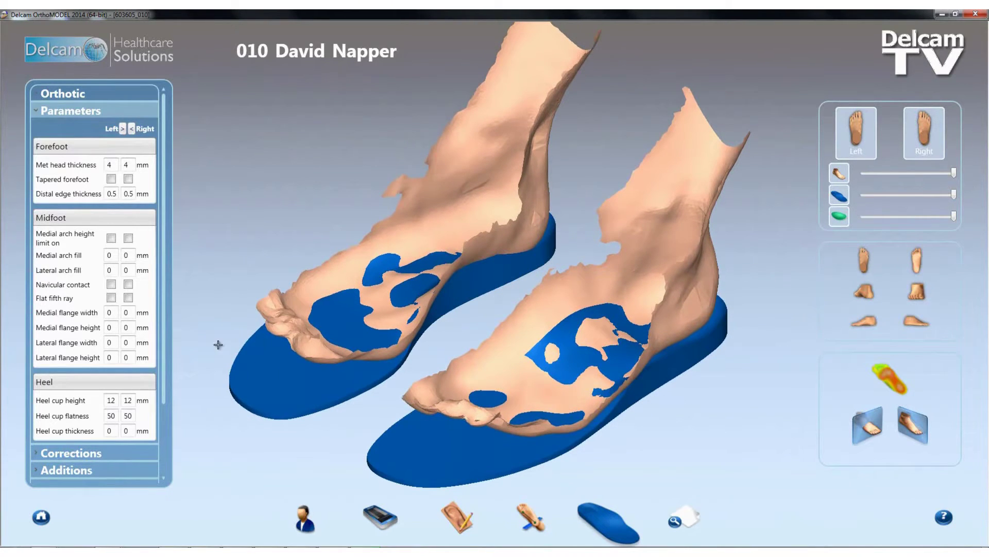
{"action": "left_click", "coordinate": [112, 435]}
{"action": "double_click", "coordinate": [114, 430]}
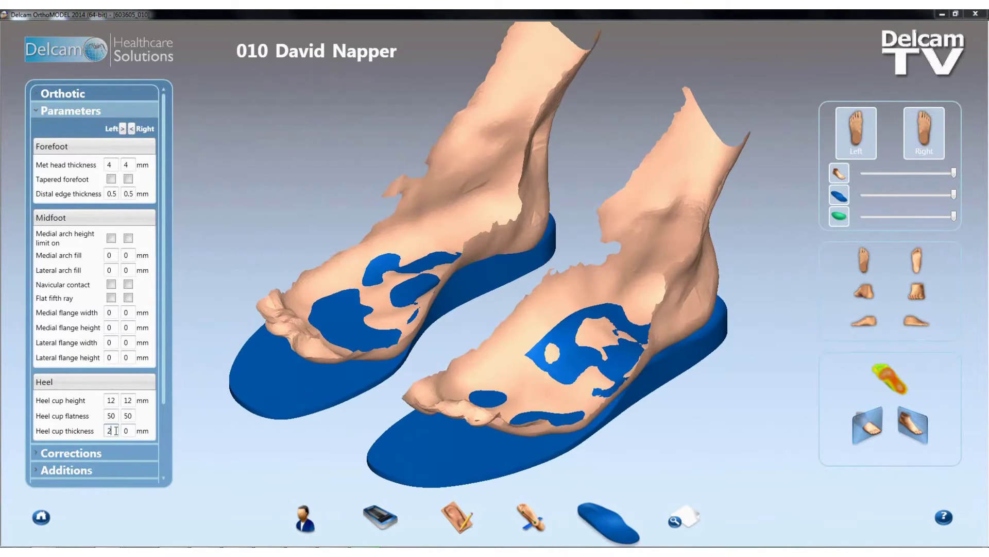
{"action": "left_click", "coordinate": [124, 431]}
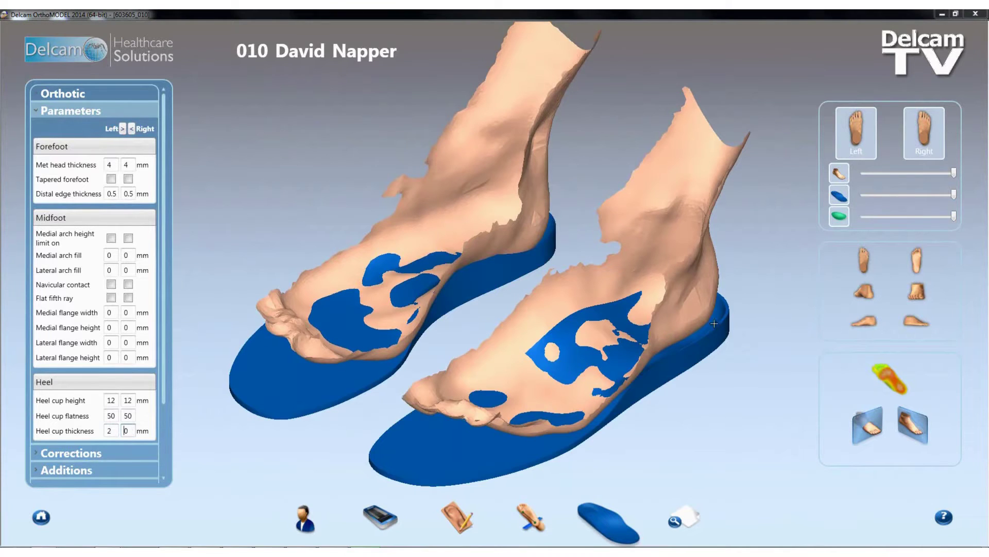
- Hide the feet and copy the 2 mm heel cup thickness to the right insole
{"action": "middle_click_drag", "start_coordinate": [714, 323], "coordinate": [792, 271]}
{"action": "left_click", "coordinate": [840, 174]}
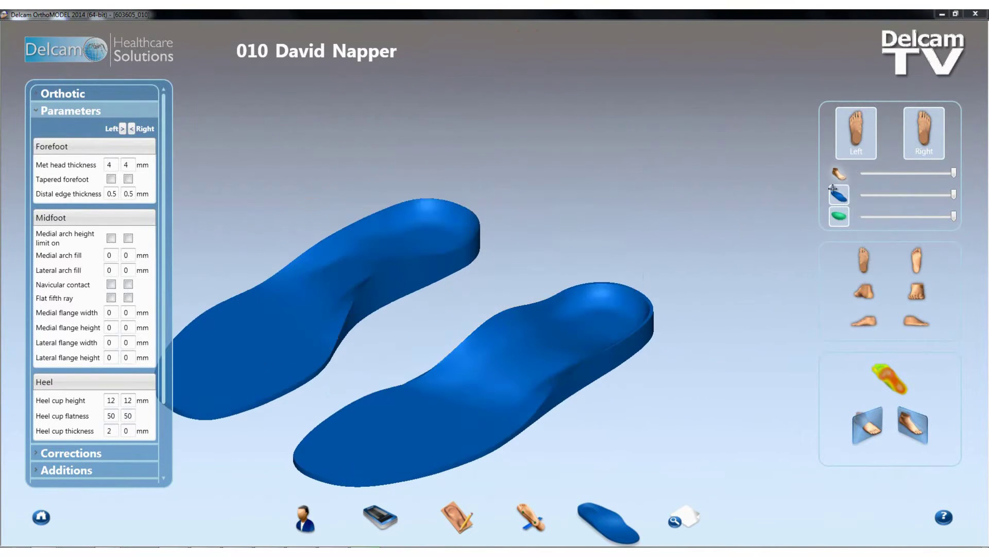
{"action": "left_click_drag", "start_coordinate": [392, 204], "coordinate": [691, 382]}
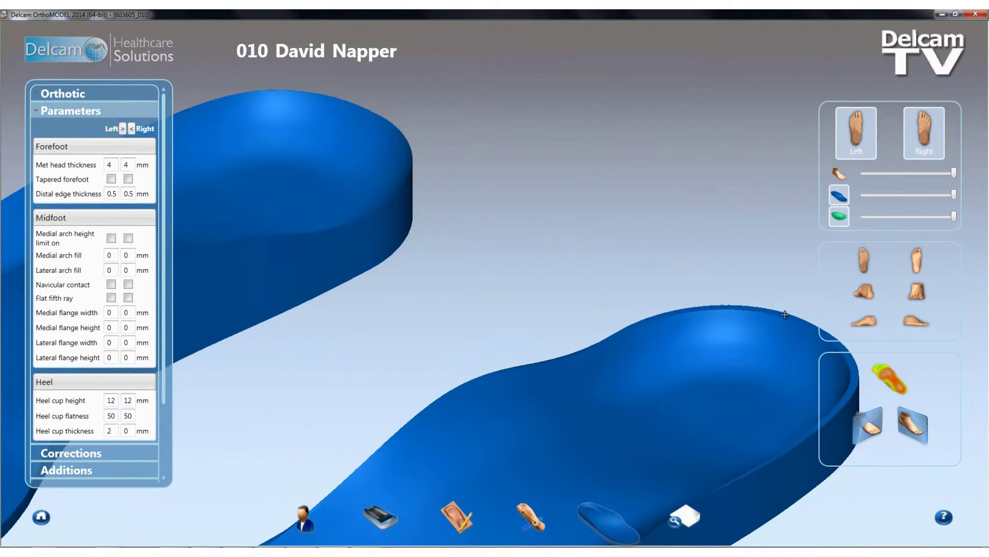
{"action": "left_click", "coordinate": [122, 129]}
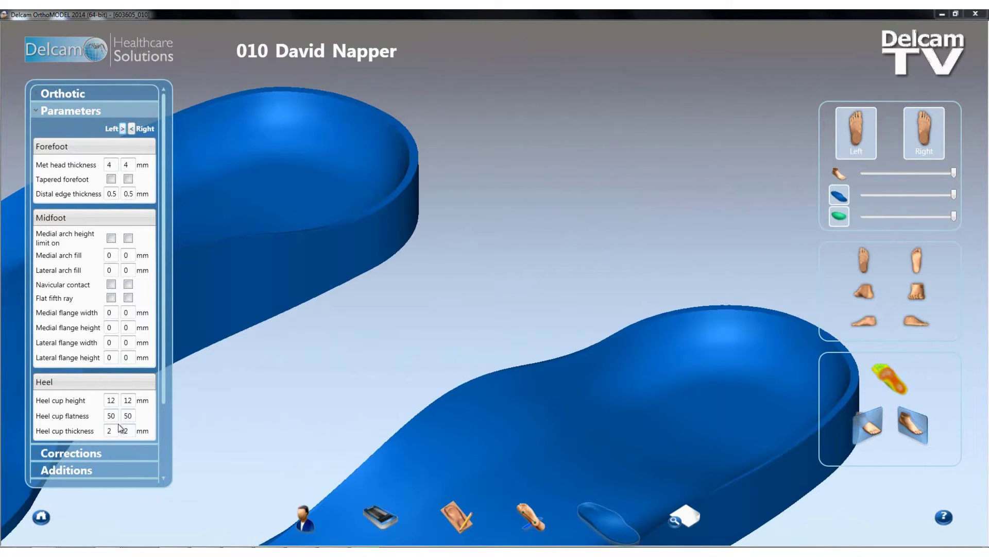
{"action": "middle_click_drag", "start_coordinate": [546, 304], "coordinate": [698, 311]}
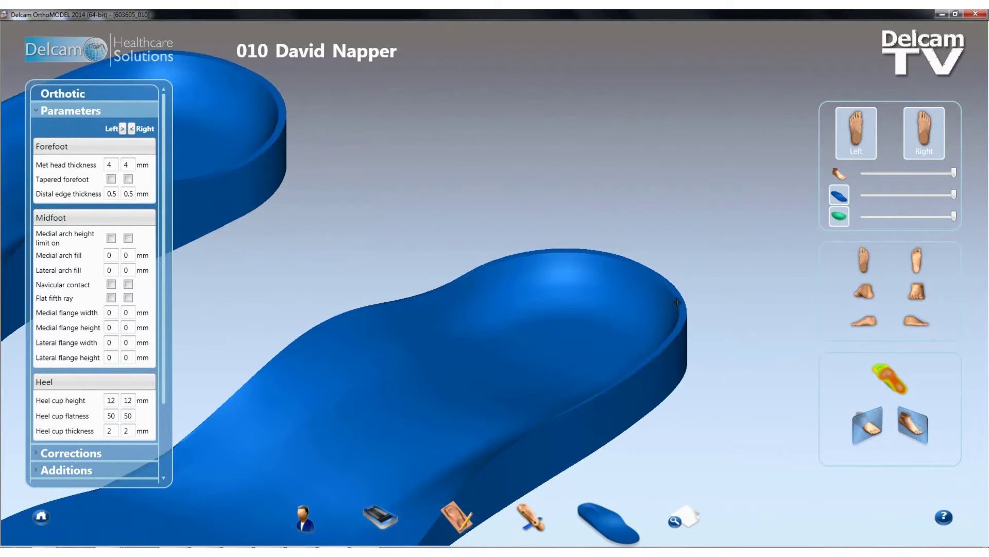
{"action": "scroll", "coordinate": [544, 307], "scroll_direction": "down", "scroll_amount": 1}
{"action": "scroll", "coordinate": [545, 307], "scroll_direction": "down", "scroll_amount": 4}
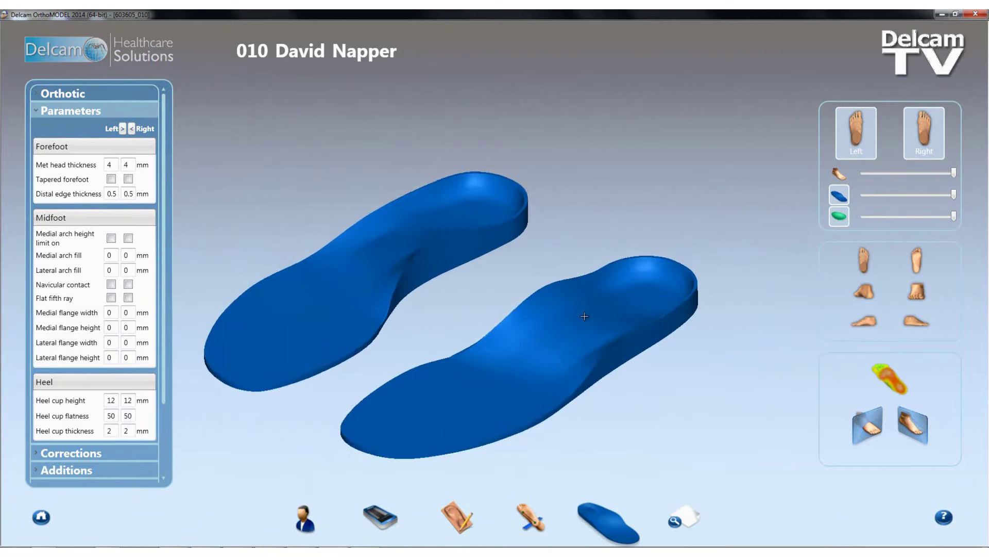
{"action": "middle_click_drag", "start_coordinate": [564, 295], "coordinate": [554, 281]}
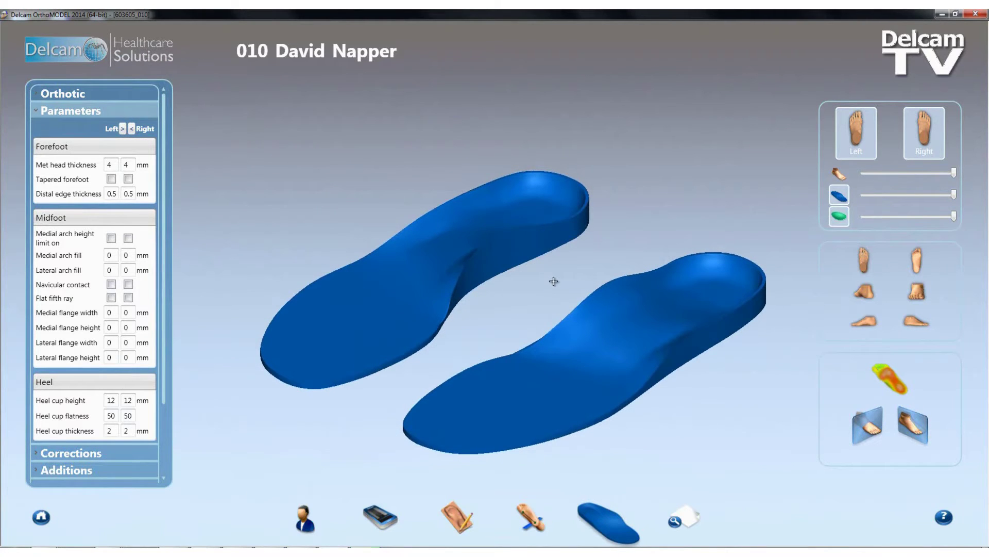
- Give the left insole 3° forefoot posting and 2° lateral rearfoot posting
{"action": "left_click", "coordinate": [94, 452]}
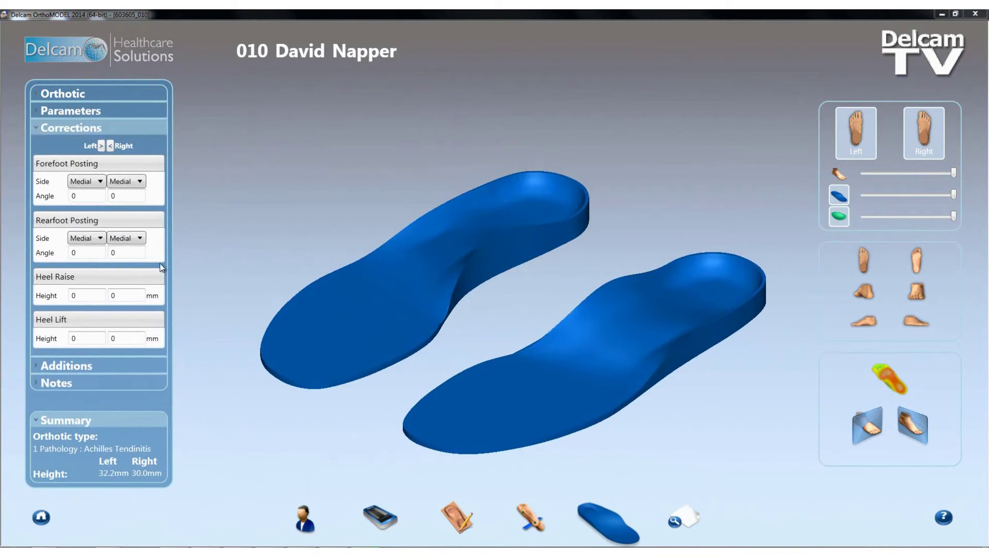
{"action": "double_click", "coordinate": [87, 197]}
{"action": "left_click", "coordinate": [101, 239]}
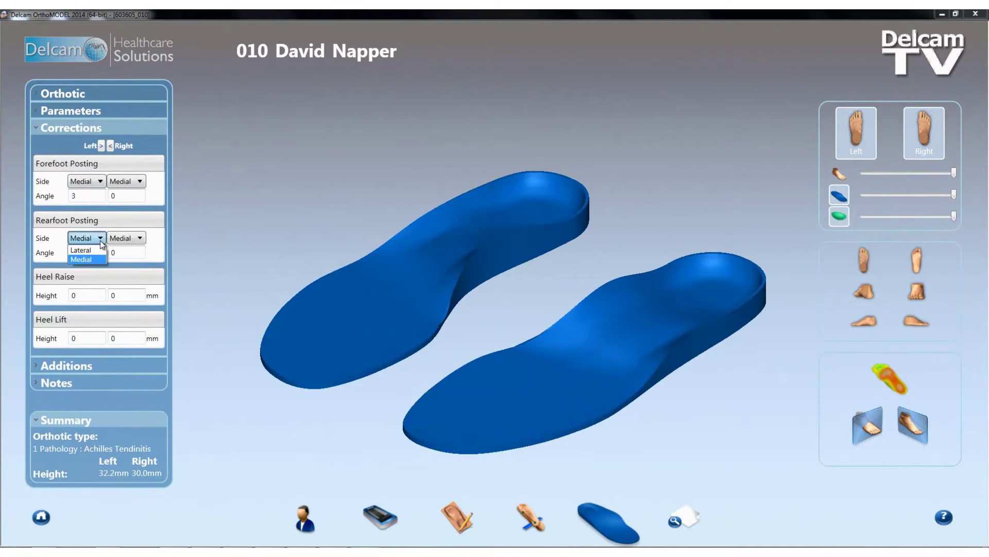
{"action": "left_click", "coordinate": [90, 250]}
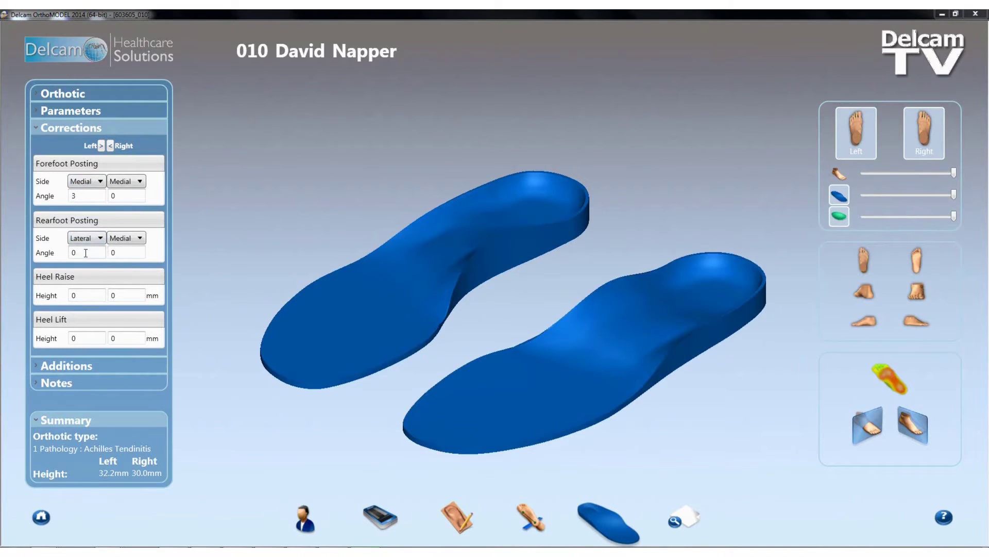
{"action": "left_click", "coordinate": [92, 196]}
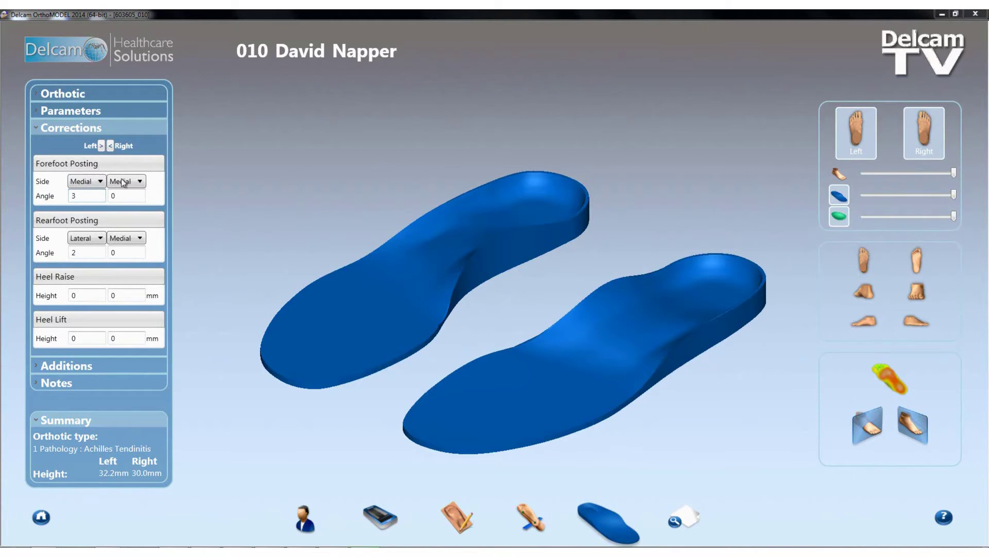
- Copy the left corrections to the right insole and show the order notes
{"action": "left_click", "coordinate": [101, 146]}
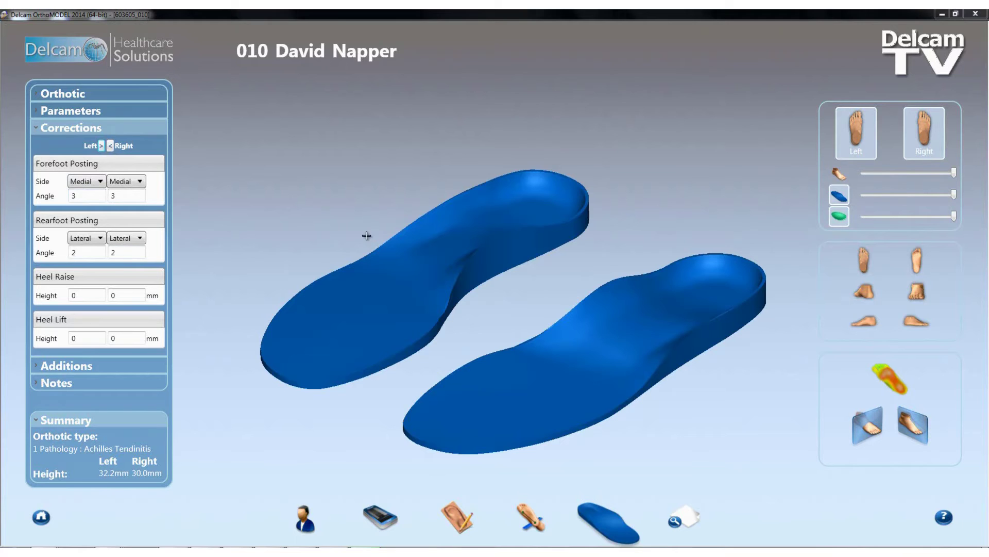
{"action": "middle_click_drag", "start_coordinate": [367, 236], "coordinate": [453, 255]}
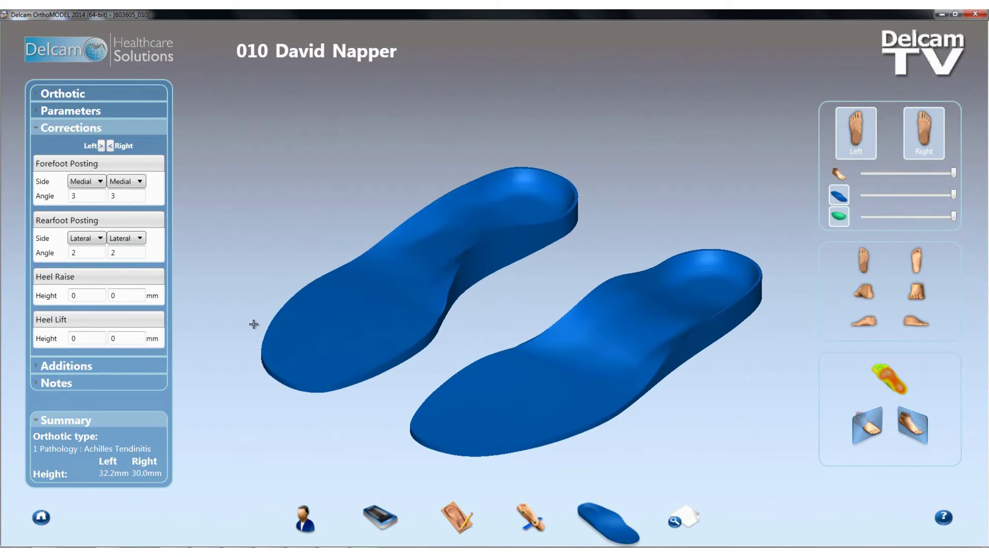
{"action": "left_click", "coordinate": [61, 384]}
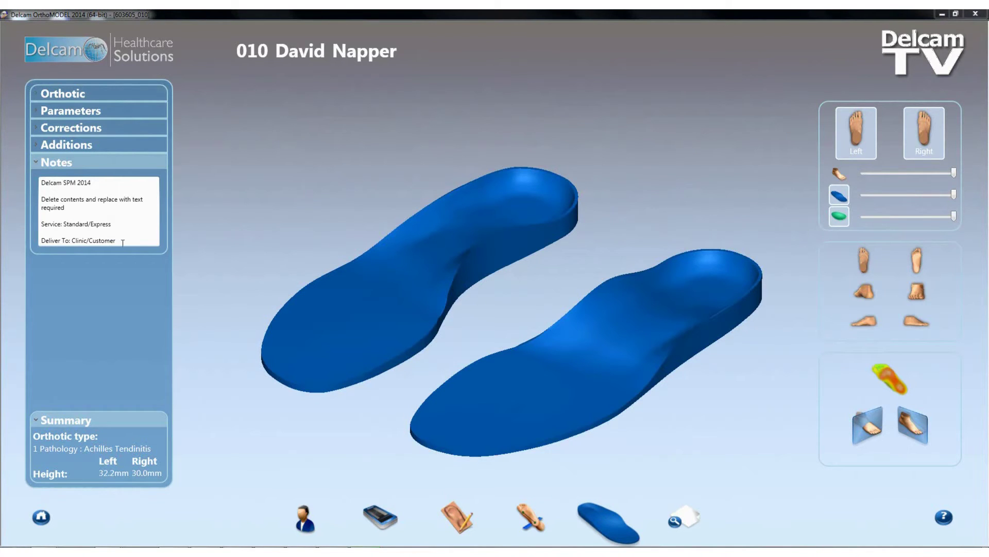
- Replace the placeholder note lines with 'Blue EVA' and remove 'Express' from the Service line
{"action": "left_click_drag", "start_coordinate": [69, 208], "coordinate": [35, 180]}
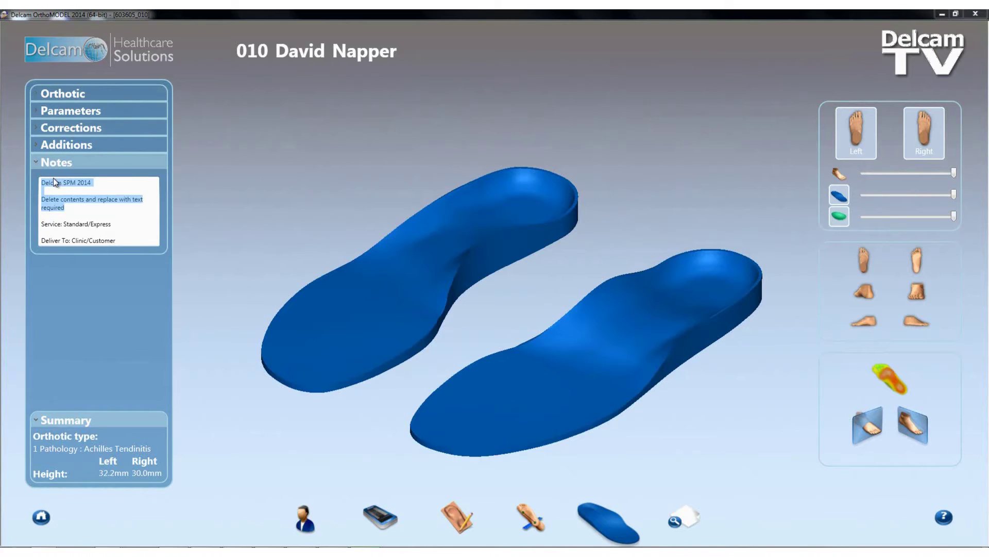
{"action": "type", "text": "Blue"}
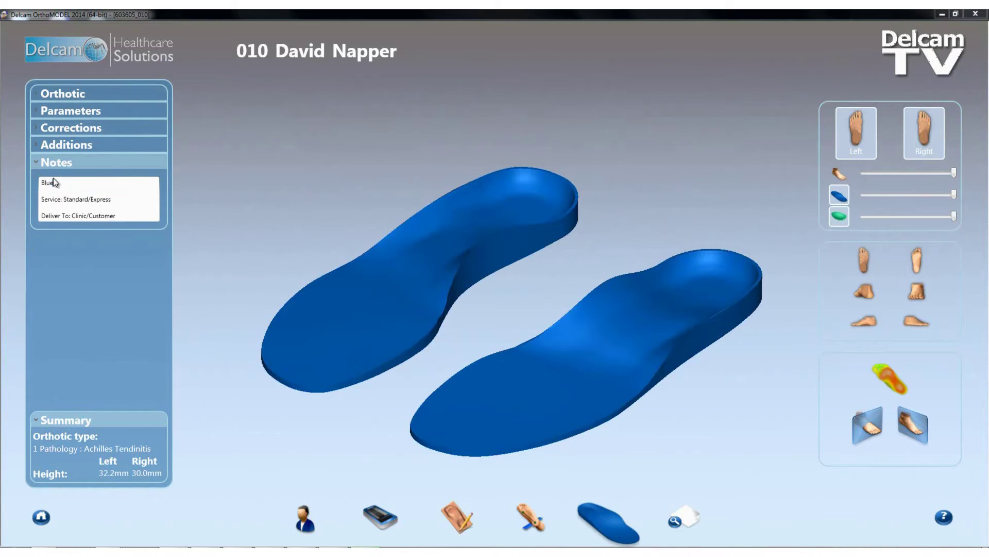
{"action": "type", "text": " VA"}
{"action": "left_click_drag", "start_coordinate": [111, 198], "coordinate": [90, 215]}
{"action": "key", "text": "BackSpace"}
{"action": "key", "text": "BackSpace"}
- Save the design through Track Orders and minimise the OrthoMILL window
{"action": "left_click", "coordinate": [682, 524]}
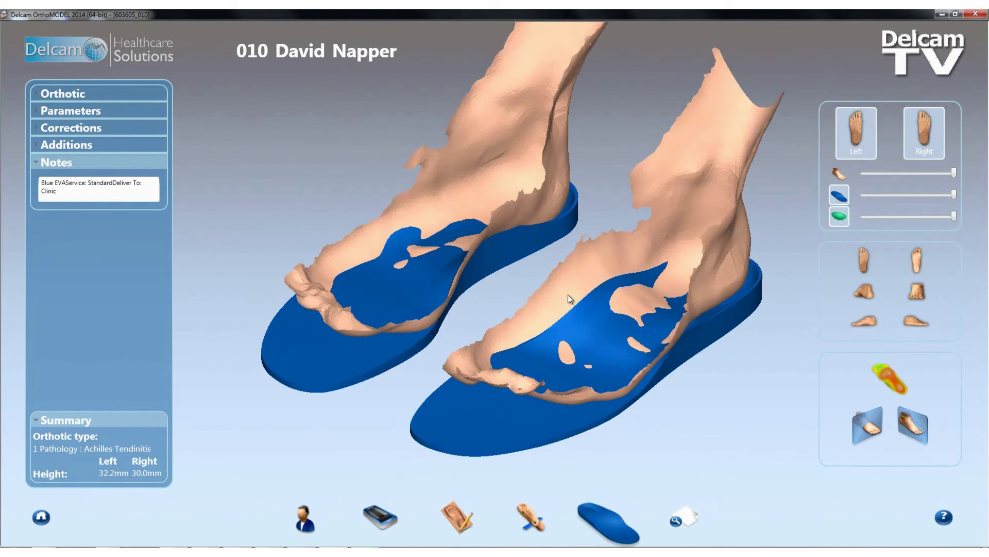
{"action": "left_click", "coordinate": [689, 518]}
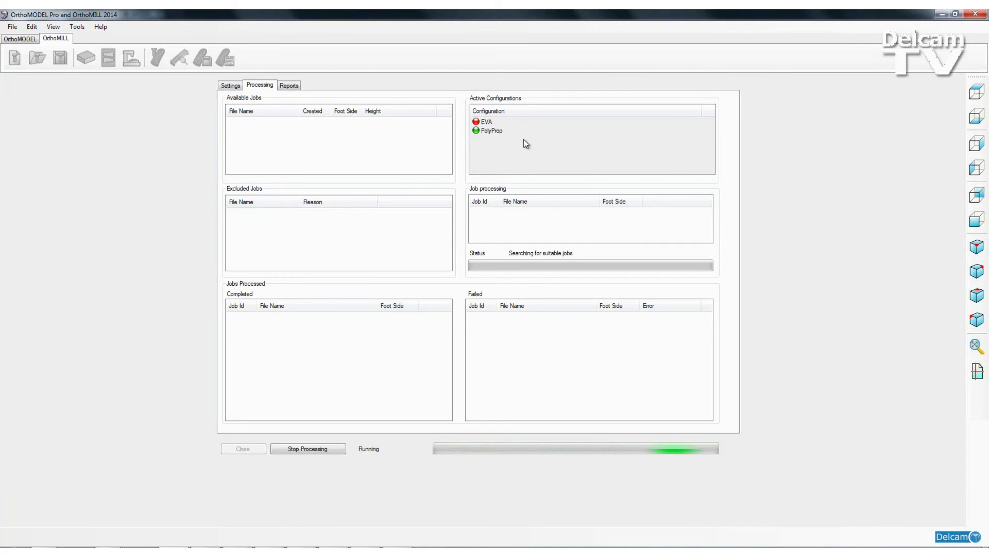
{"action": "left_click", "coordinate": [942, 14]}
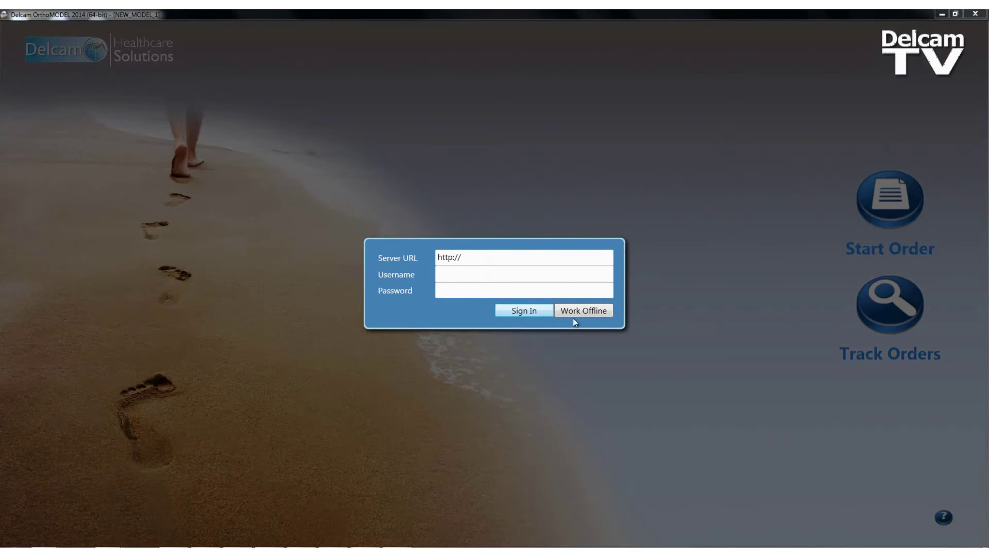
- Work offline and open the patient's most recent order design for review
{"action": "left_click", "coordinate": [588, 311]}
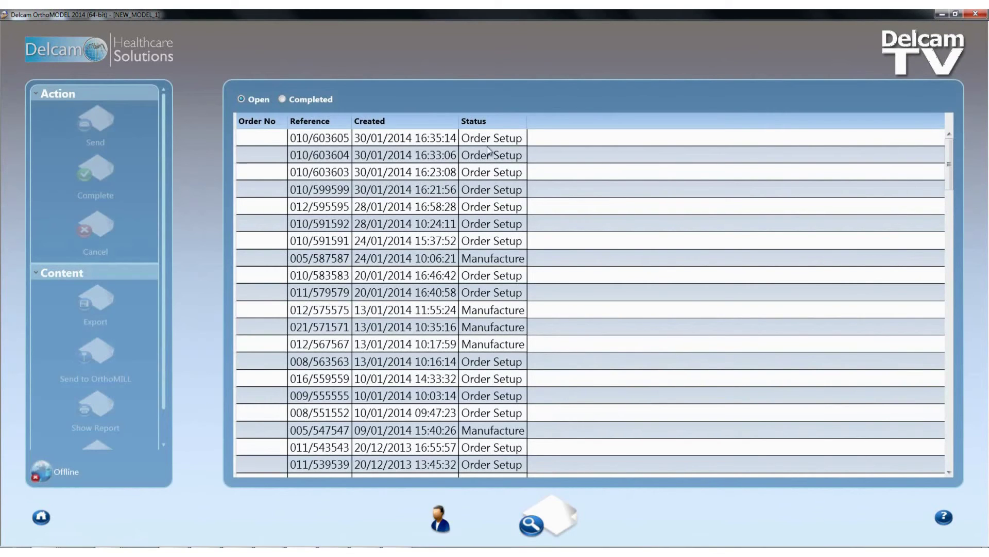
{"action": "left_click", "coordinate": [440, 517]}
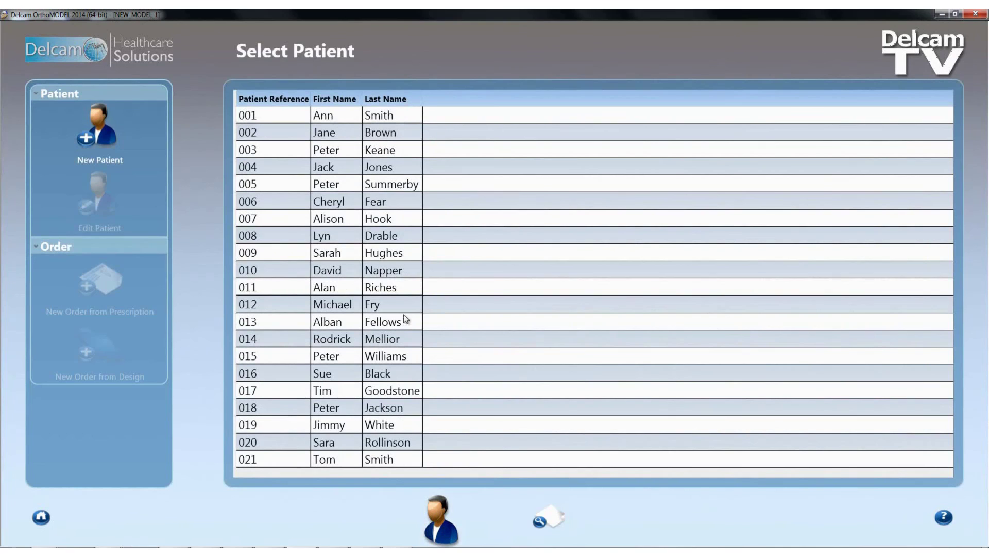
{"action": "left_click", "coordinate": [401, 274]}
{"action": "left_click", "coordinate": [544, 523]}
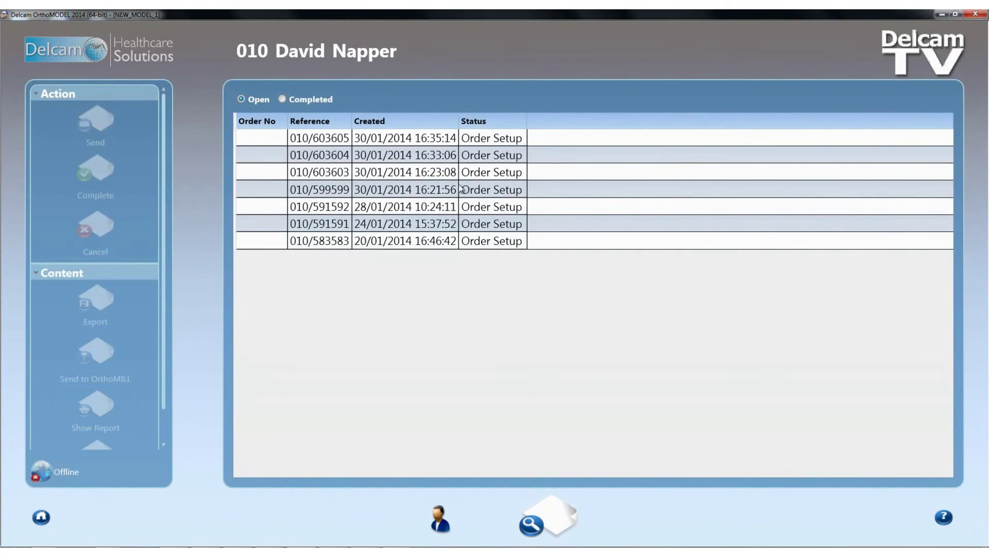
{"action": "left_click", "coordinate": [488, 141]}
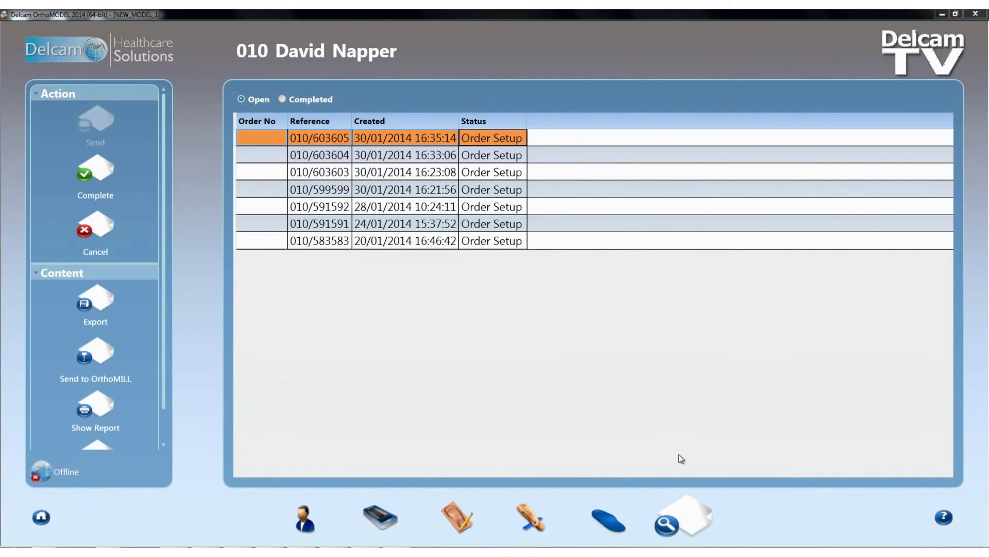
{"action": "left_click", "coordinate": [607, 518]}
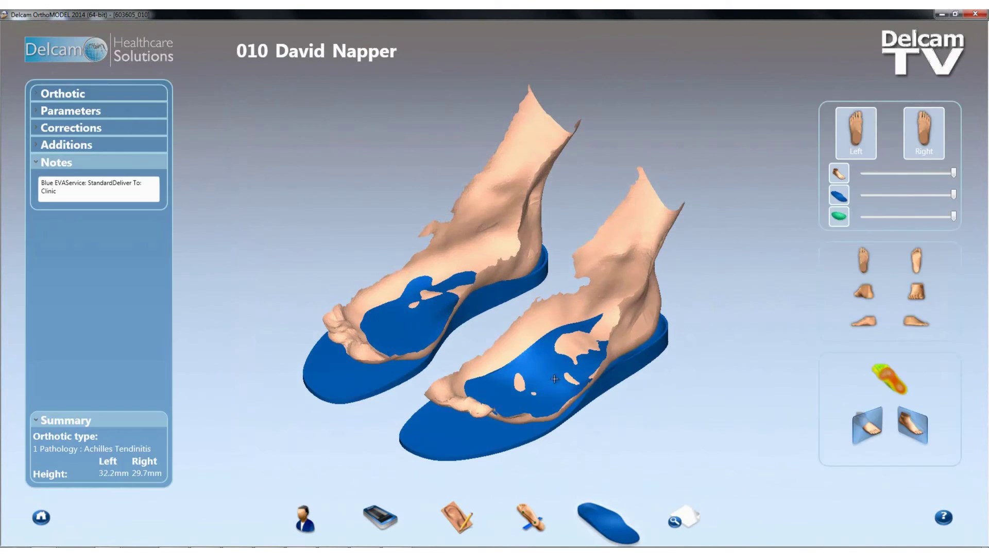
- Inspect the insole fit, then send the order to OrthoMILL for manufacture
{"action": "middle_click_drag", "start_coordinate": [536, 242], "coordinate": [559, 283]}
{"action": "left_click", "coordinate": [690, 519]}
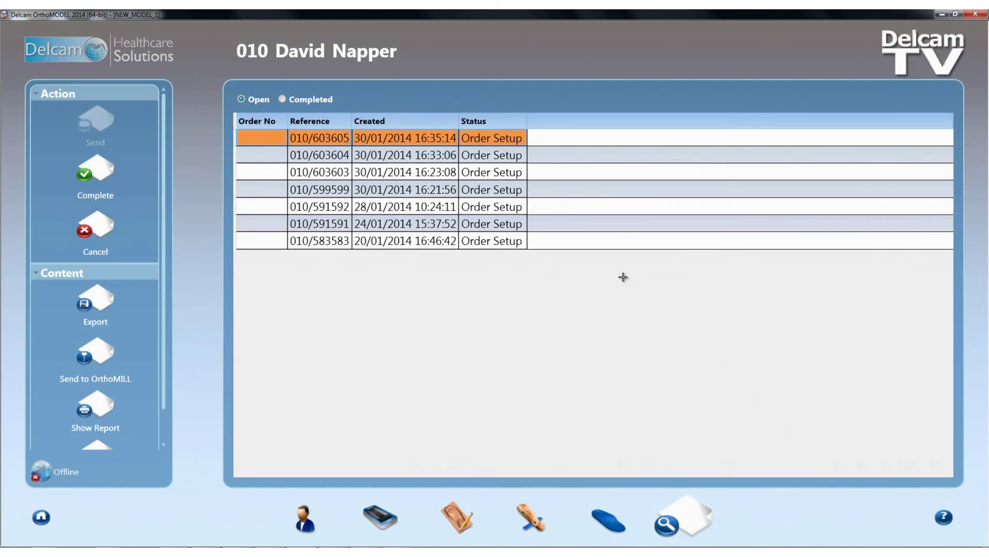
{"action": "scroll", "coordinate": [161, 370], "scroll_direction": "down", "scroll_amount": 2}
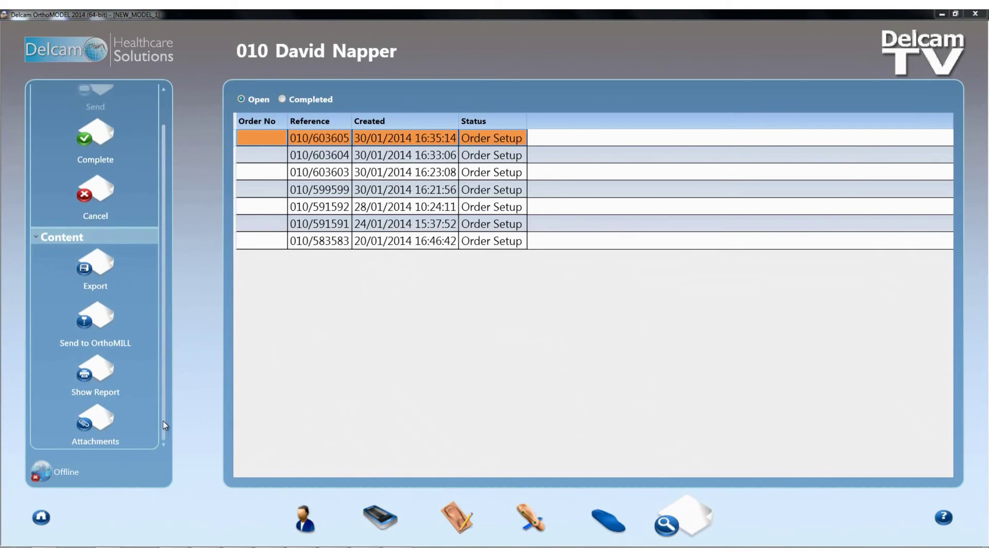
{"action": "left_click", "coordinate": [96, 315]}
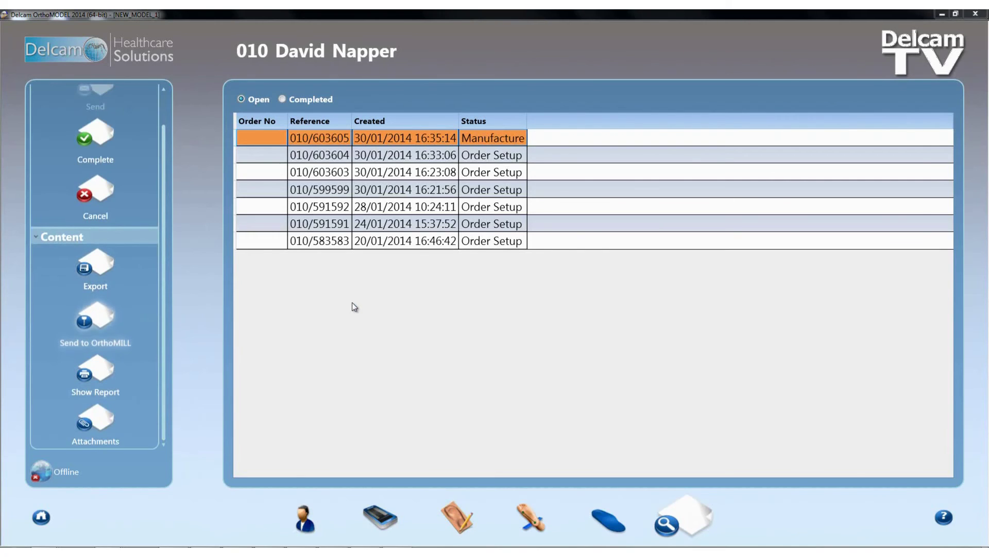